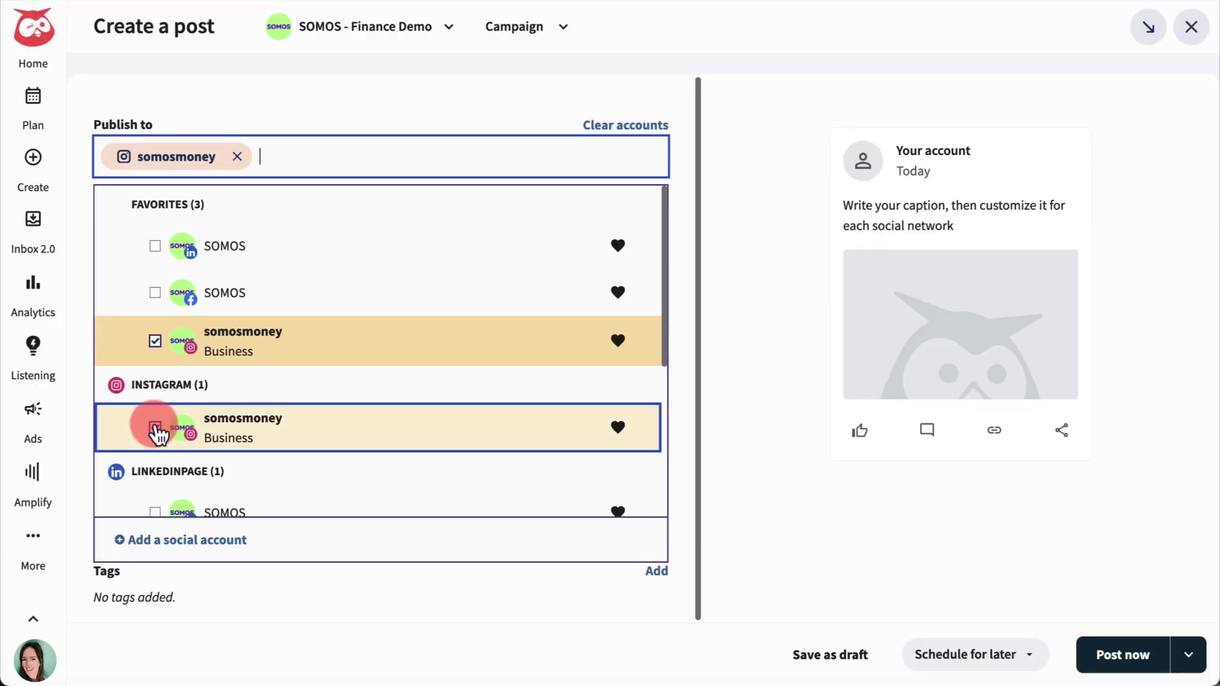
Keep the content type as a regular post and paste in the prepared caption
click(83, 413)
click(648, 280)
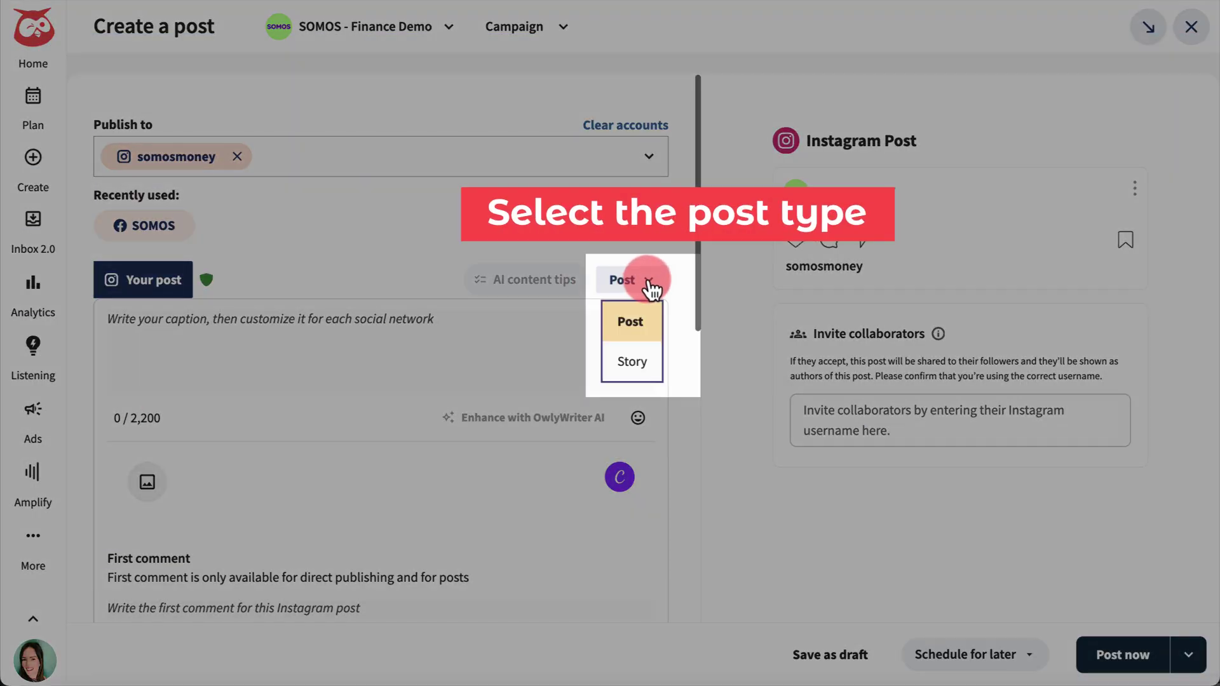
click(637, 321)
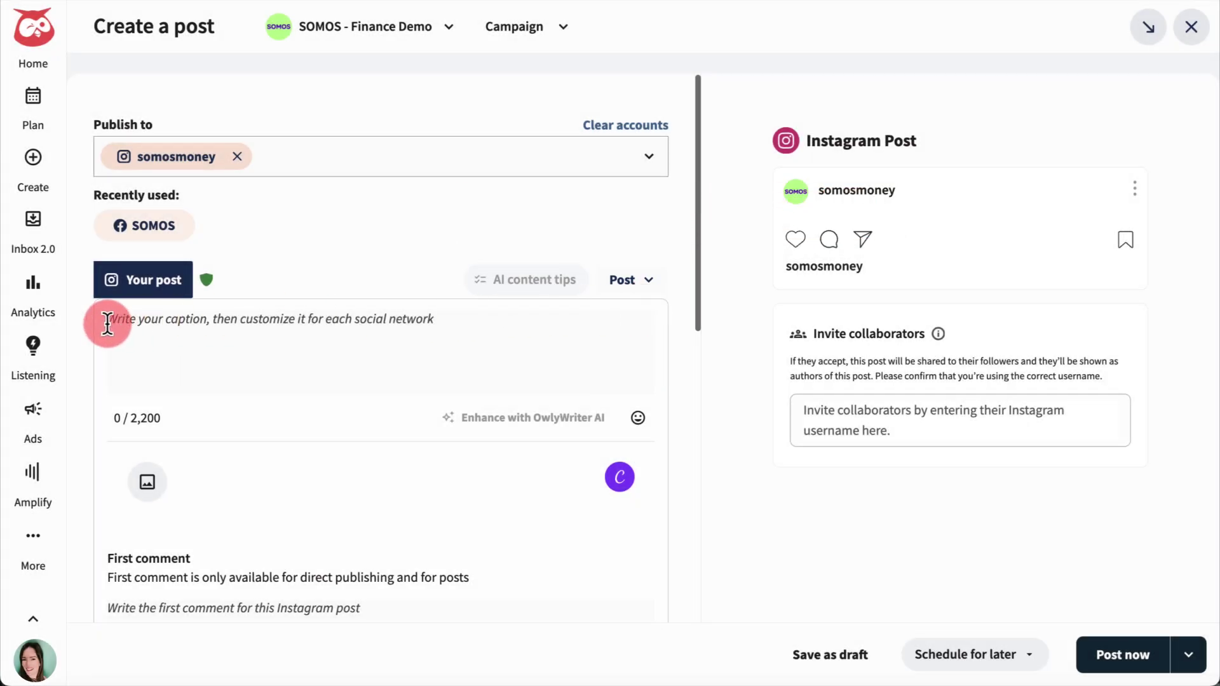
click(106, 324)
text(You don't have to give up your special treat just to afford the down payment on a house. Visit Somos now and find out how we can help! #AffordableHousing)
Attach the cheeses, toxic money trait and relationship-with-money library images, then search a location
click(150, 484)
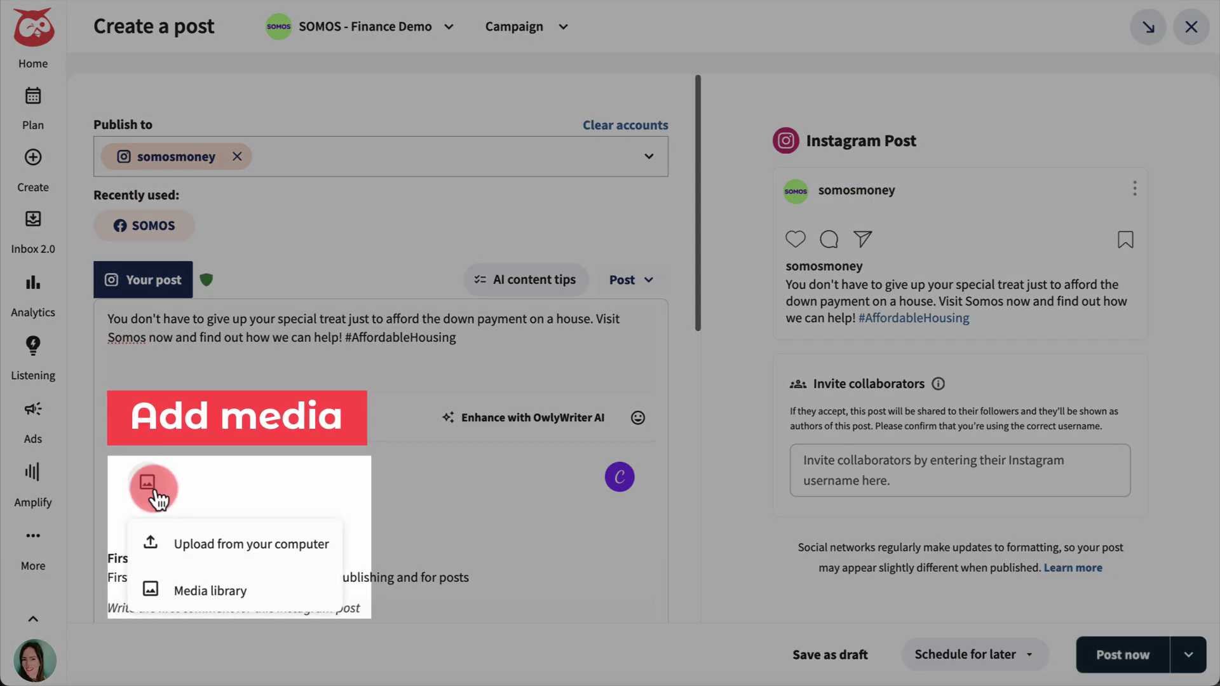
click(242, 589)
click(800, 294)
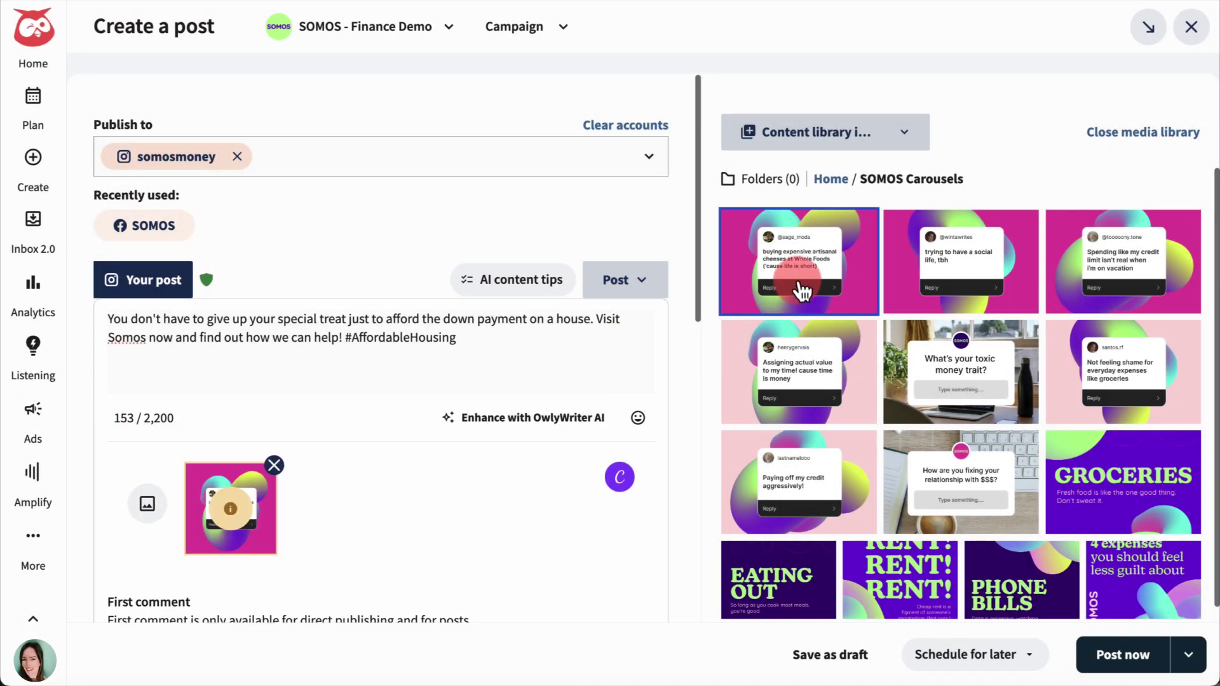
click(958, 377)
click(960, 482)
click(1142, 131)
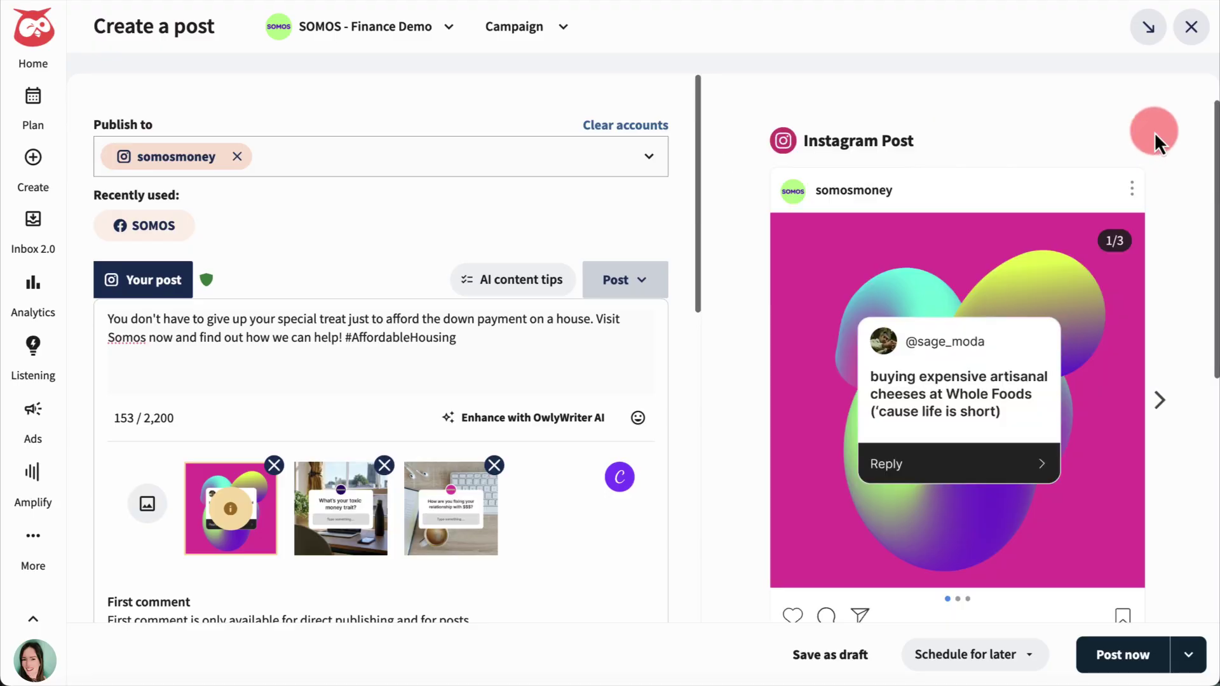
drag(697, 197, 695, 279)
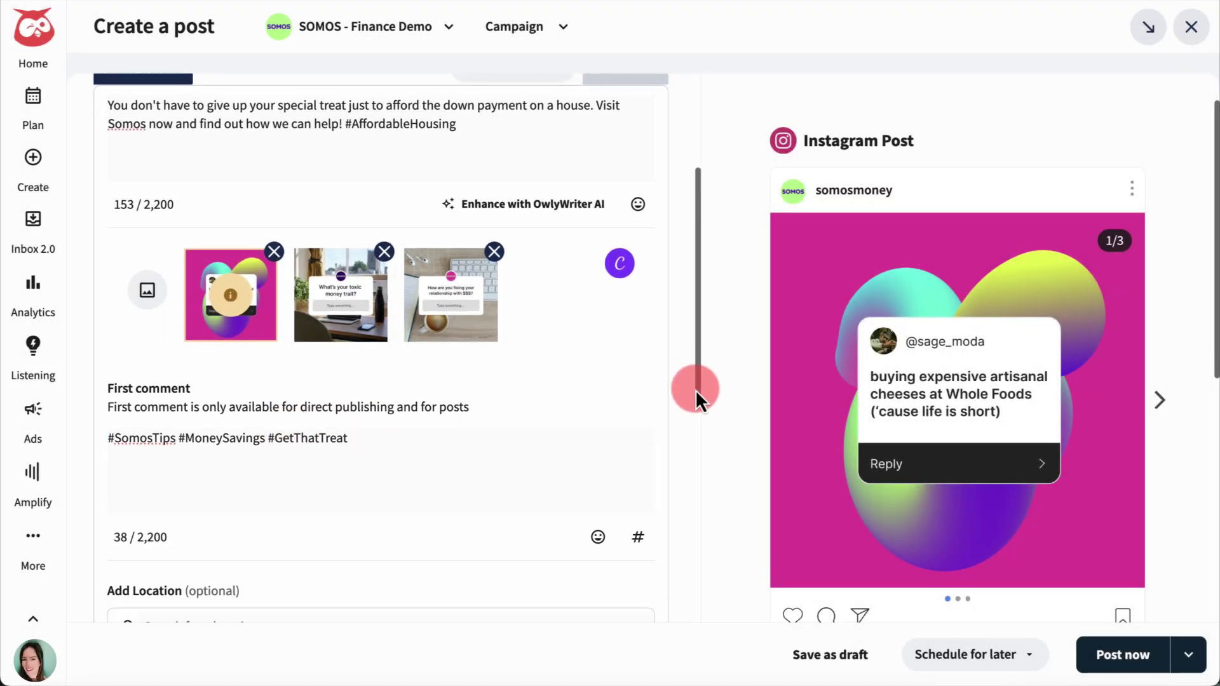
drag(696, 389, 698, 504)
click(248, 345)
text(vancouver art)
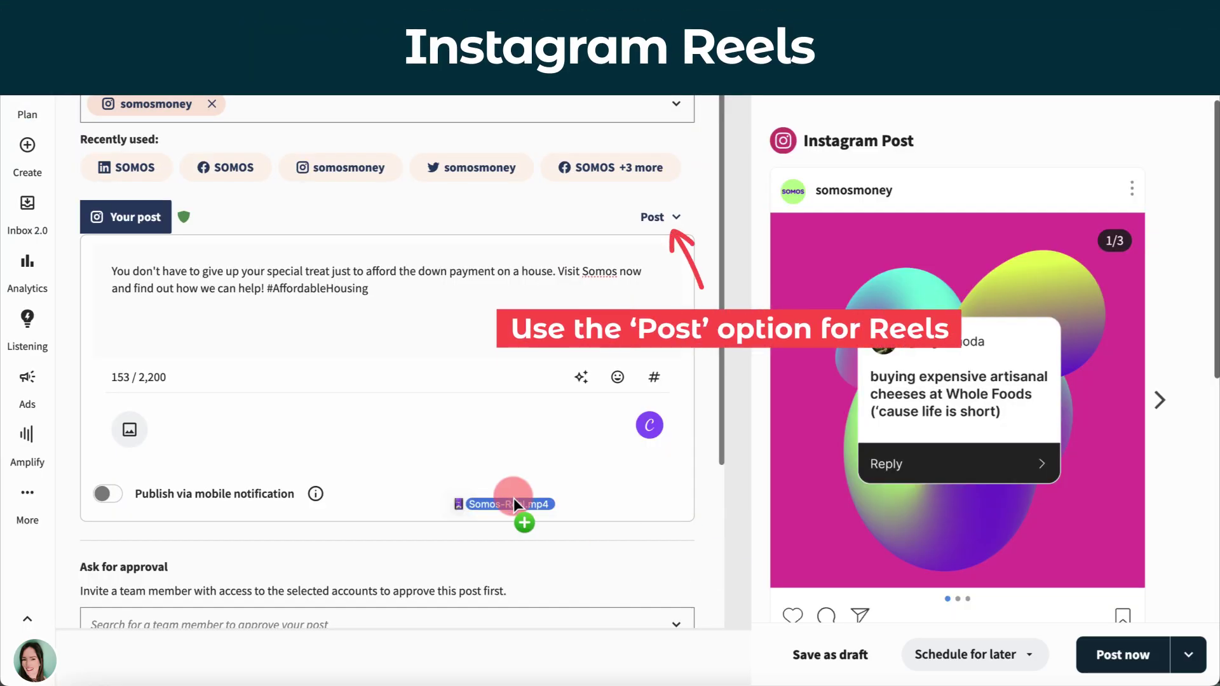
Add Somos-Reel.mp4 to the post and apply its video settings
drag(514, 499, 205, 452)
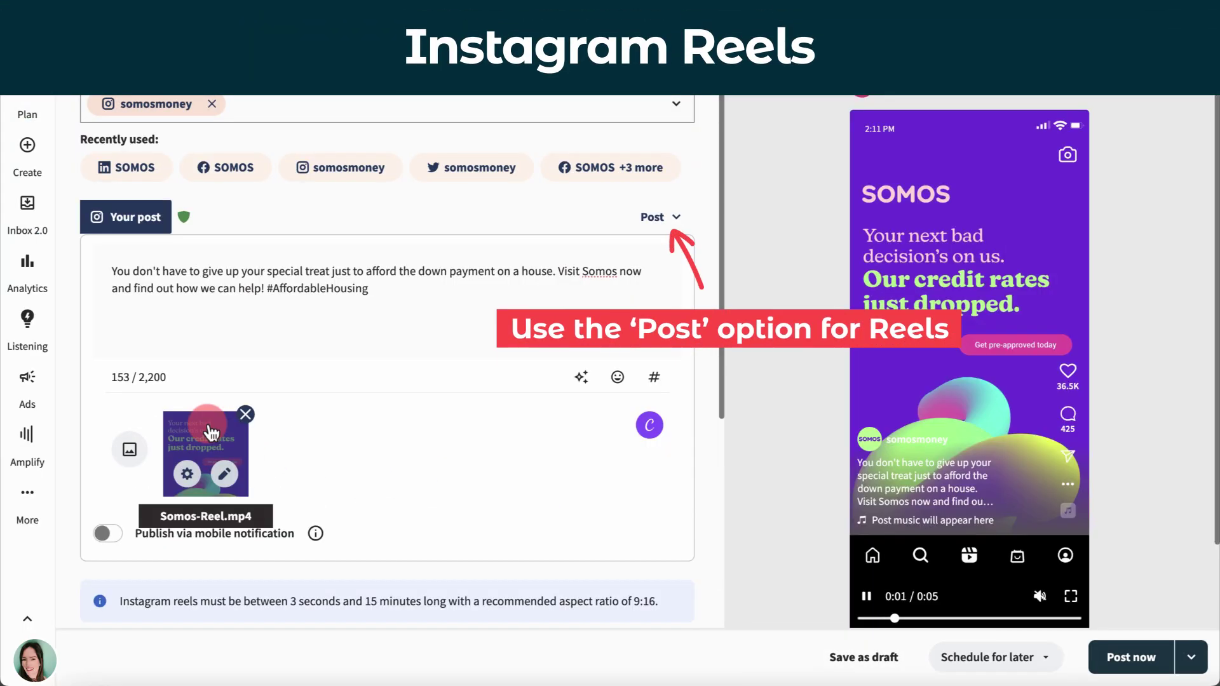
click(190, 474)
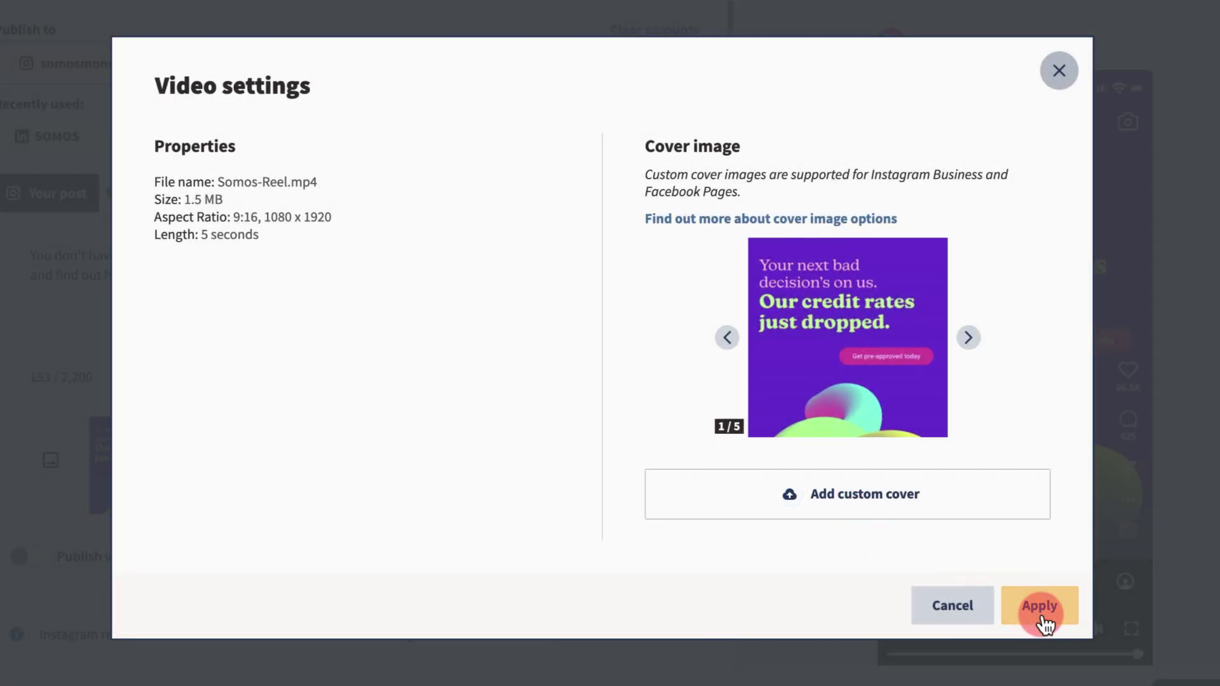
click(1040, 607)
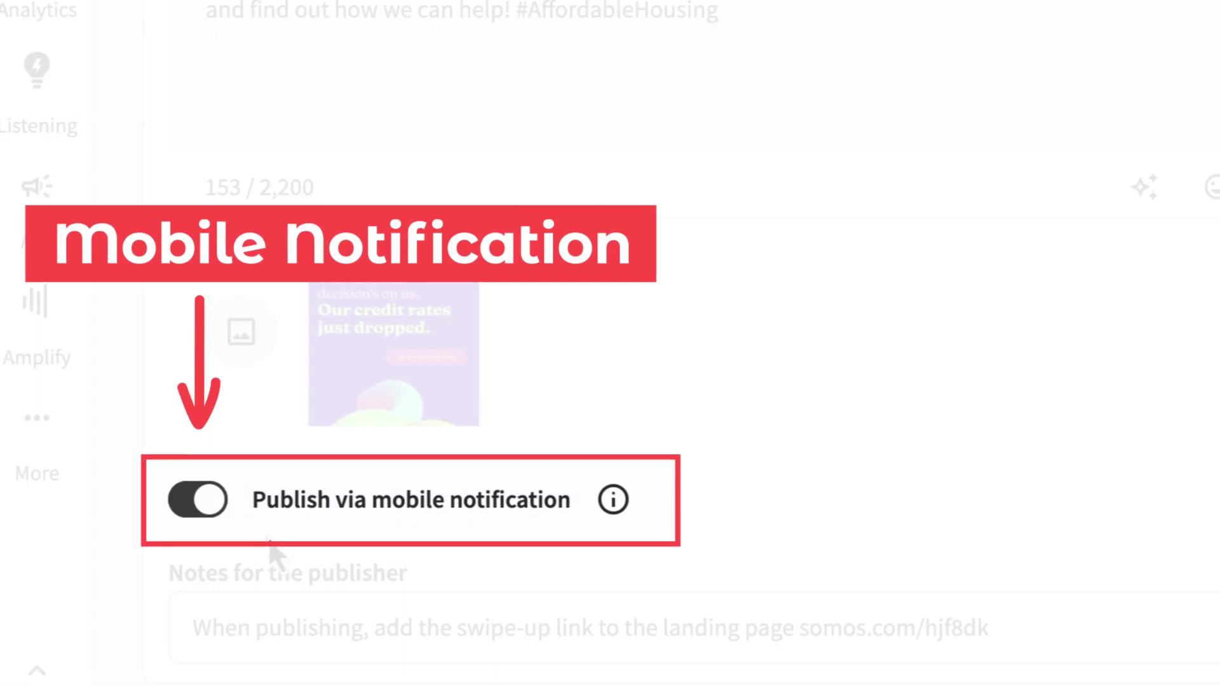
Switch off the Publish via mobile notification toggle for the story
click(200, 500)
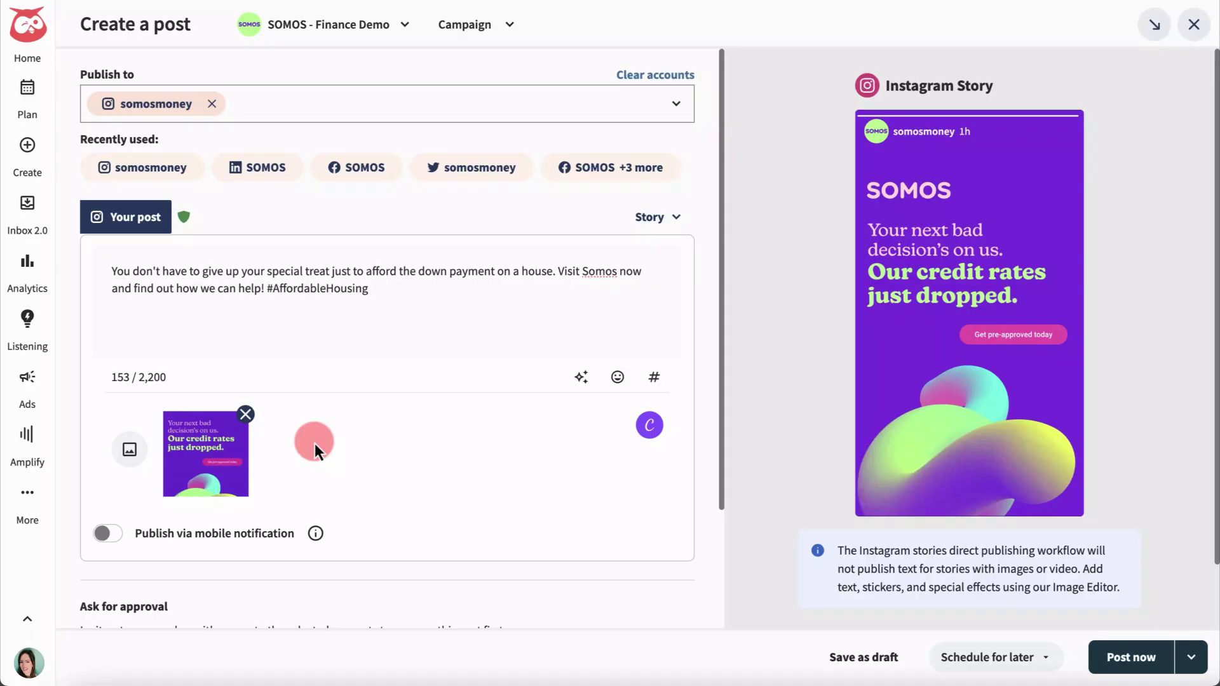
Place a surprised emoji over the green blob in the story image and save
mouse_move(204, 454)
click(226, 475)
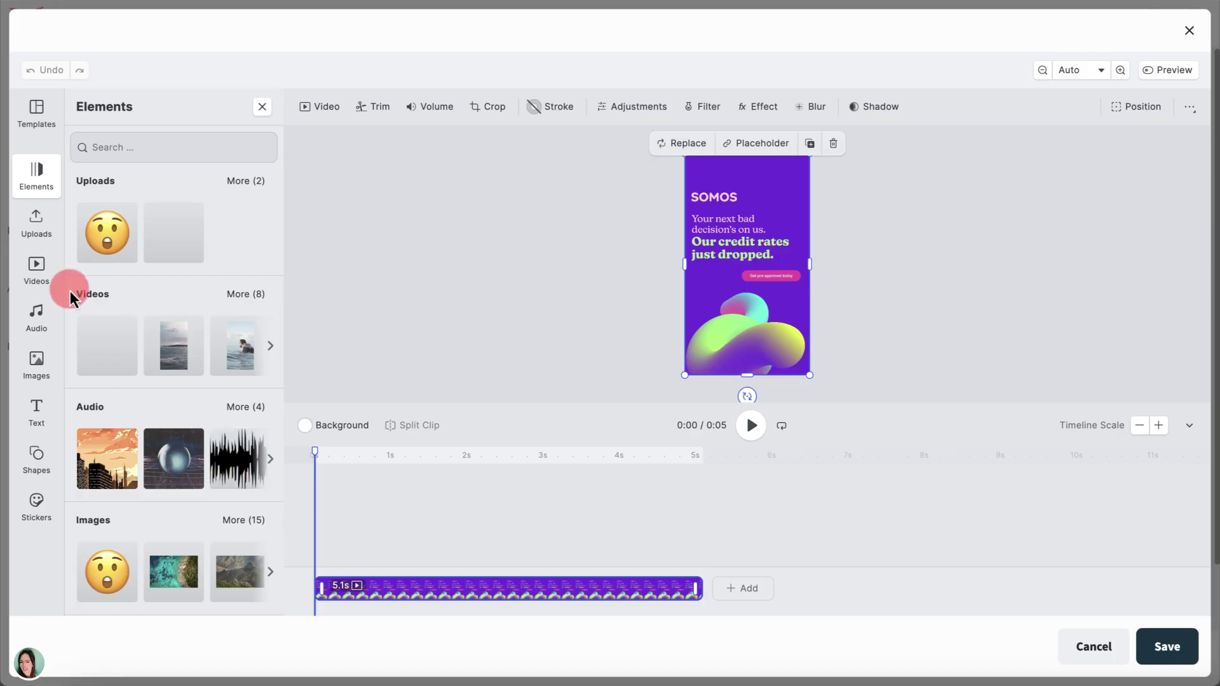
mouse_move(110, 233)
mouse_down()
mouse_move(669, 305)
mouse_move(646, 320)
mouse_up()
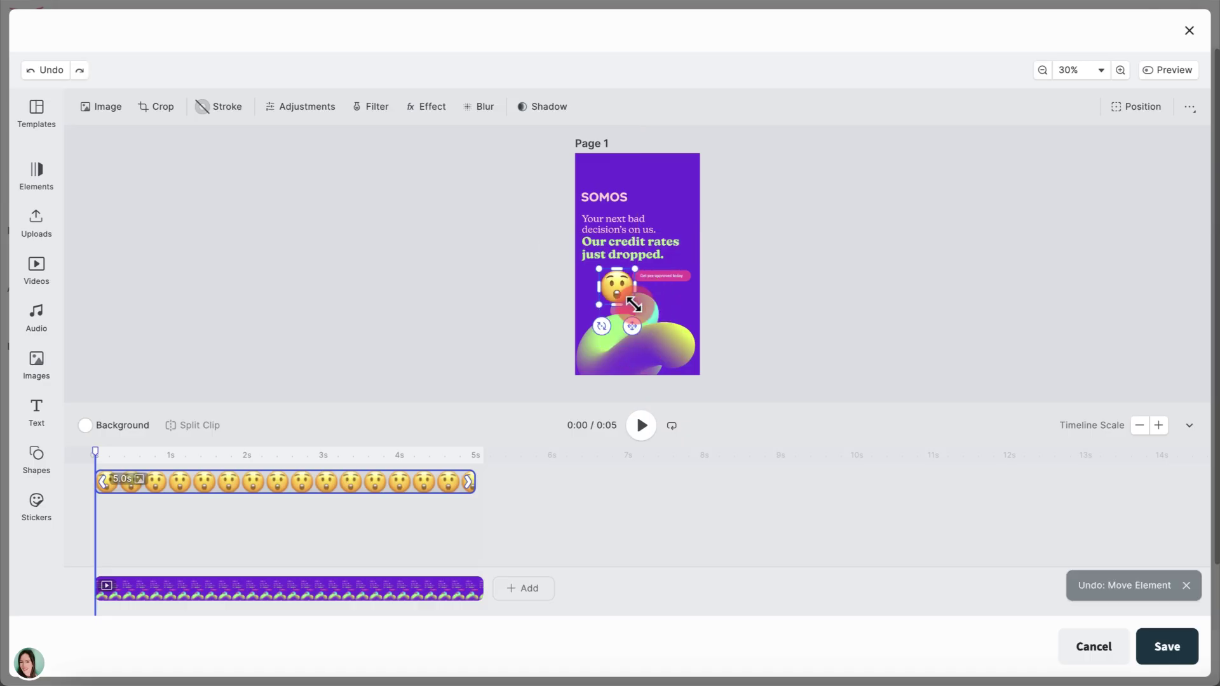
click(926, 448)
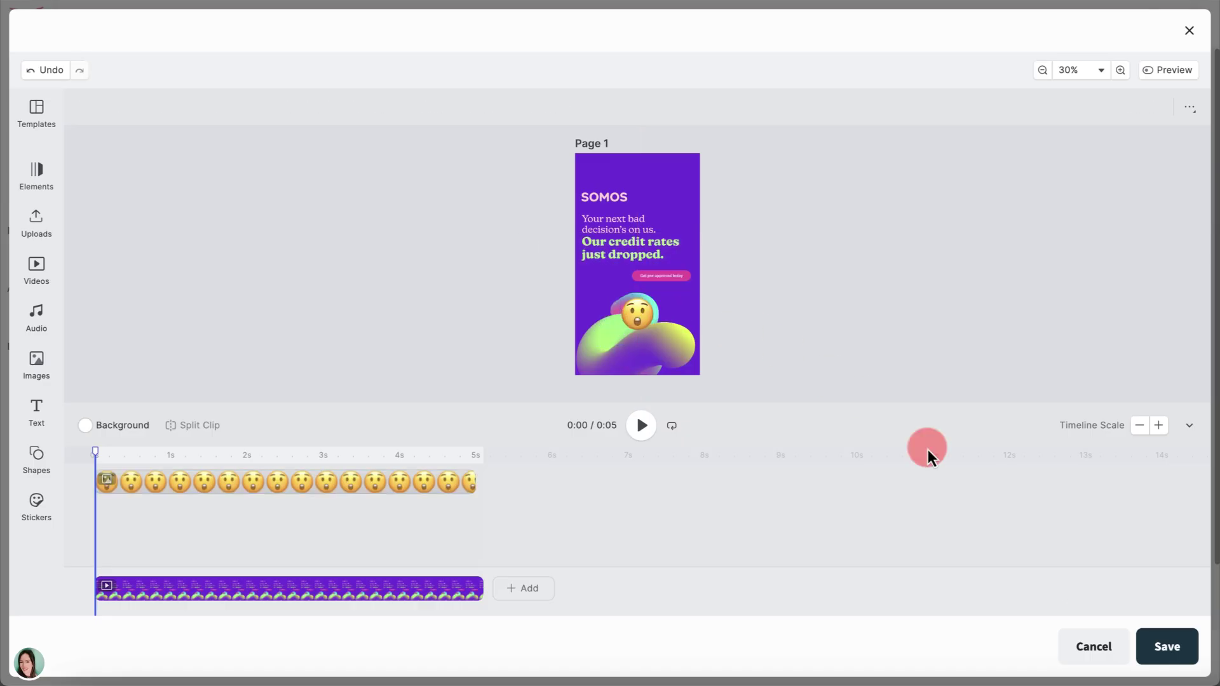
click(1168, 651)
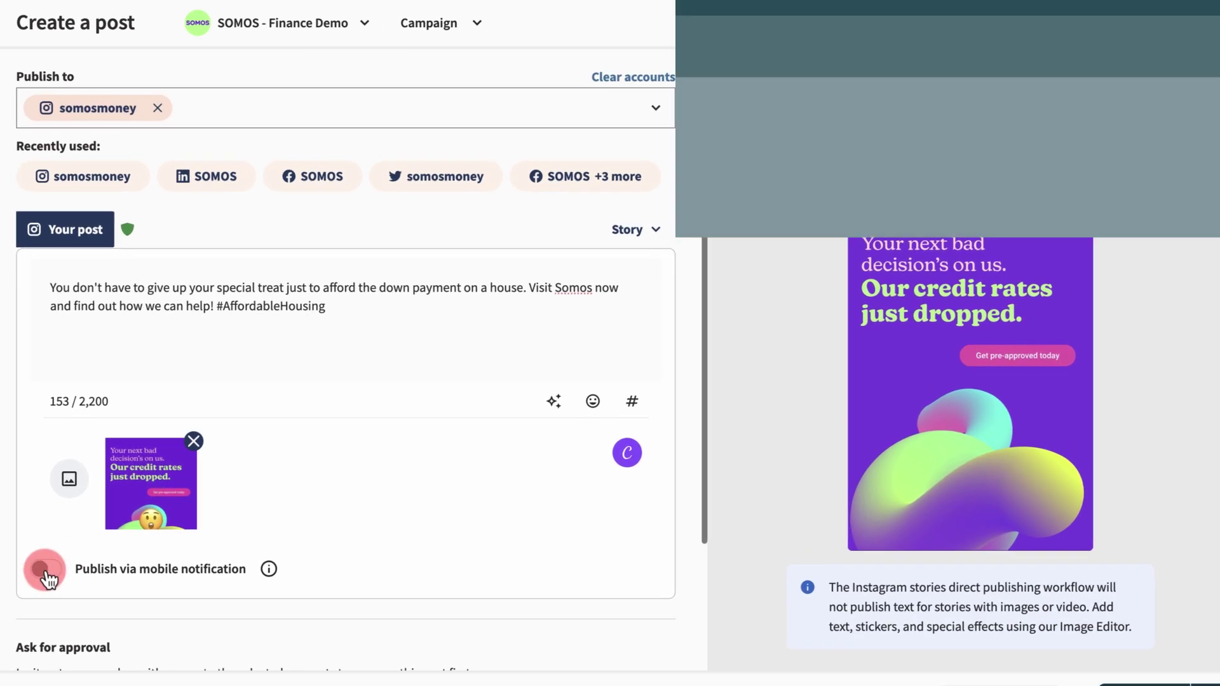
Enable mobile-notification publishing with a publisher note, invite maddy as collaborator, and start tagging
click(43, 579)
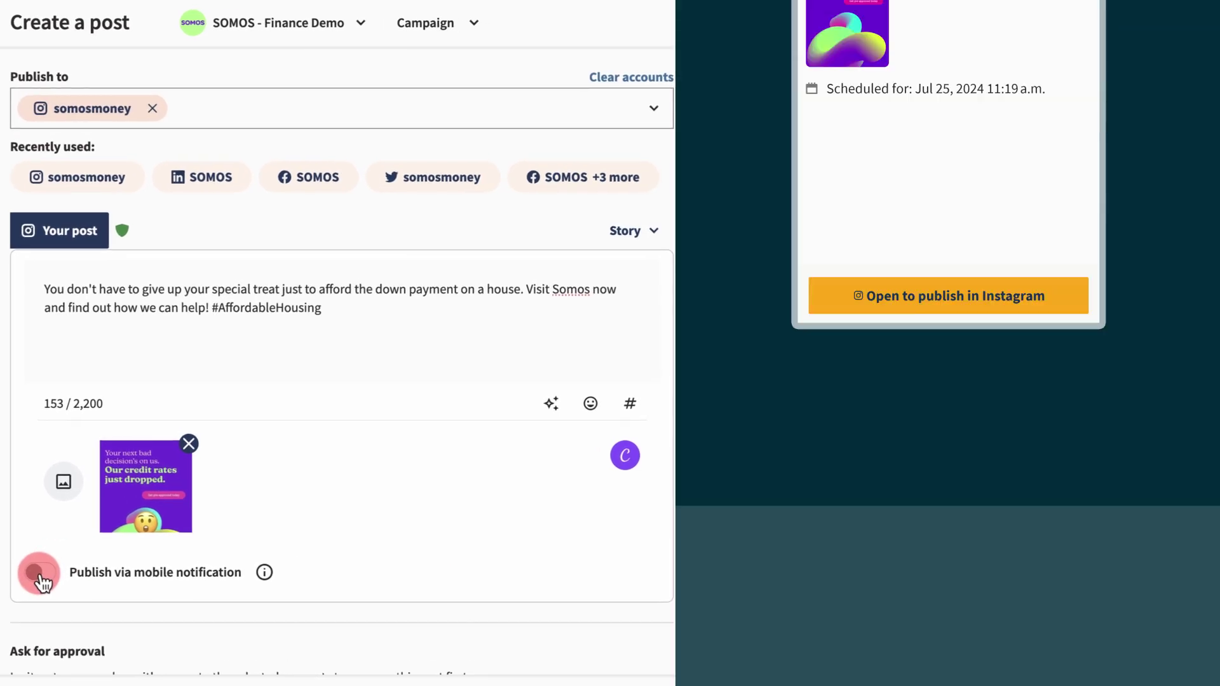
scroll(42, 578, down, 3)
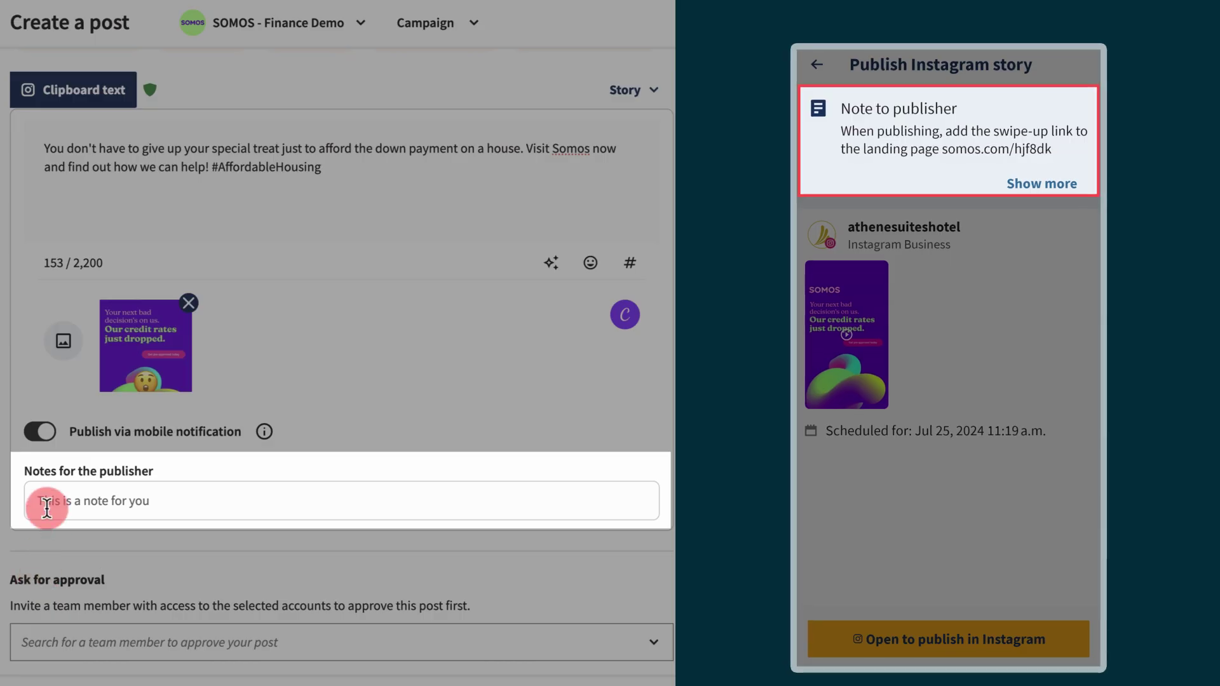
click(47, 507)
text(When publishing, add the swipe-up link to the landing page somos.com/hjf8dk)
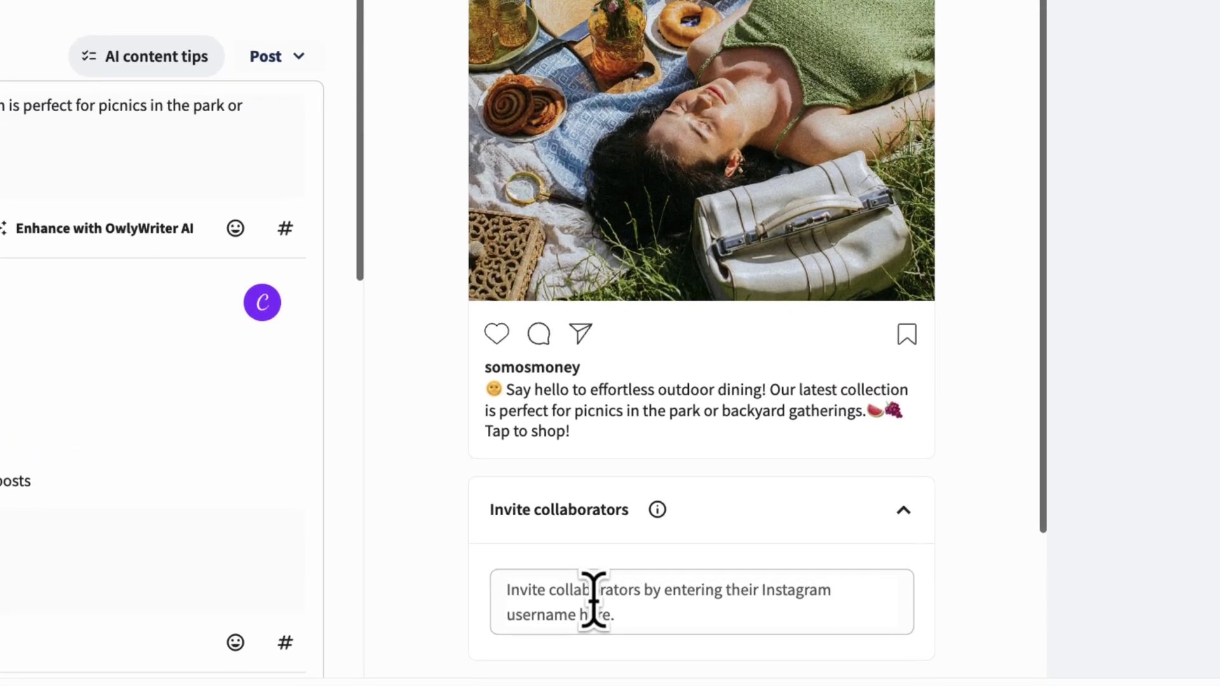
click(594, 599)
text(maddy)
key(Return)
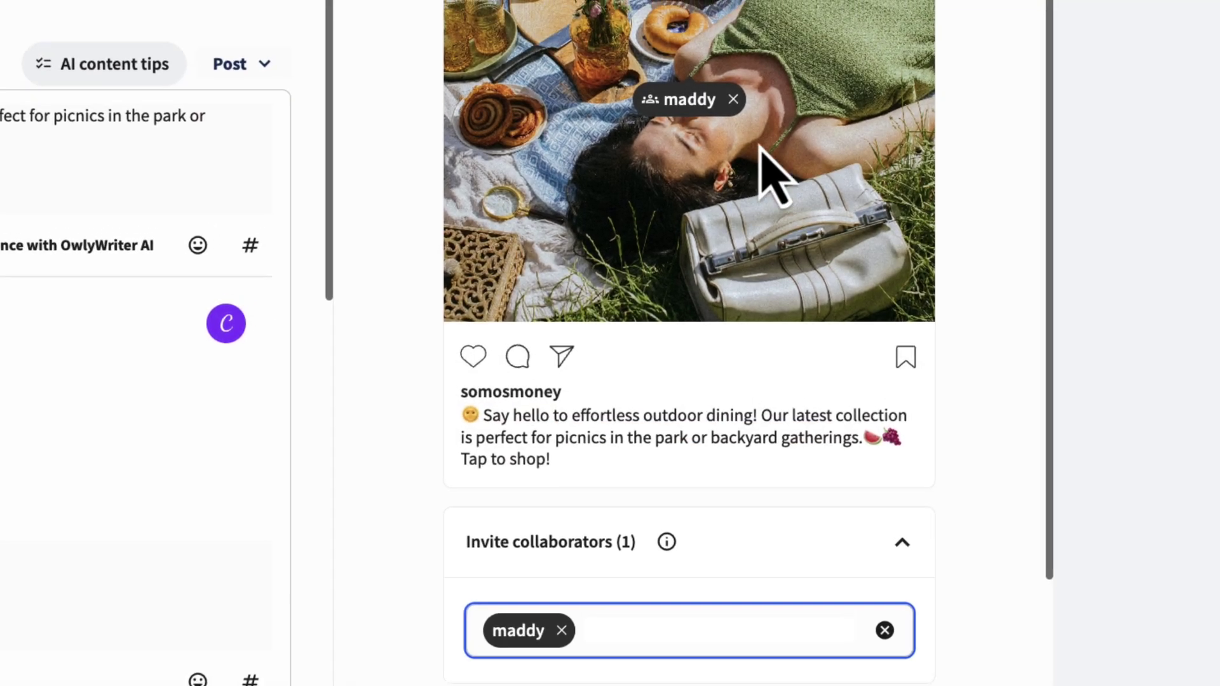
click(763, 172)
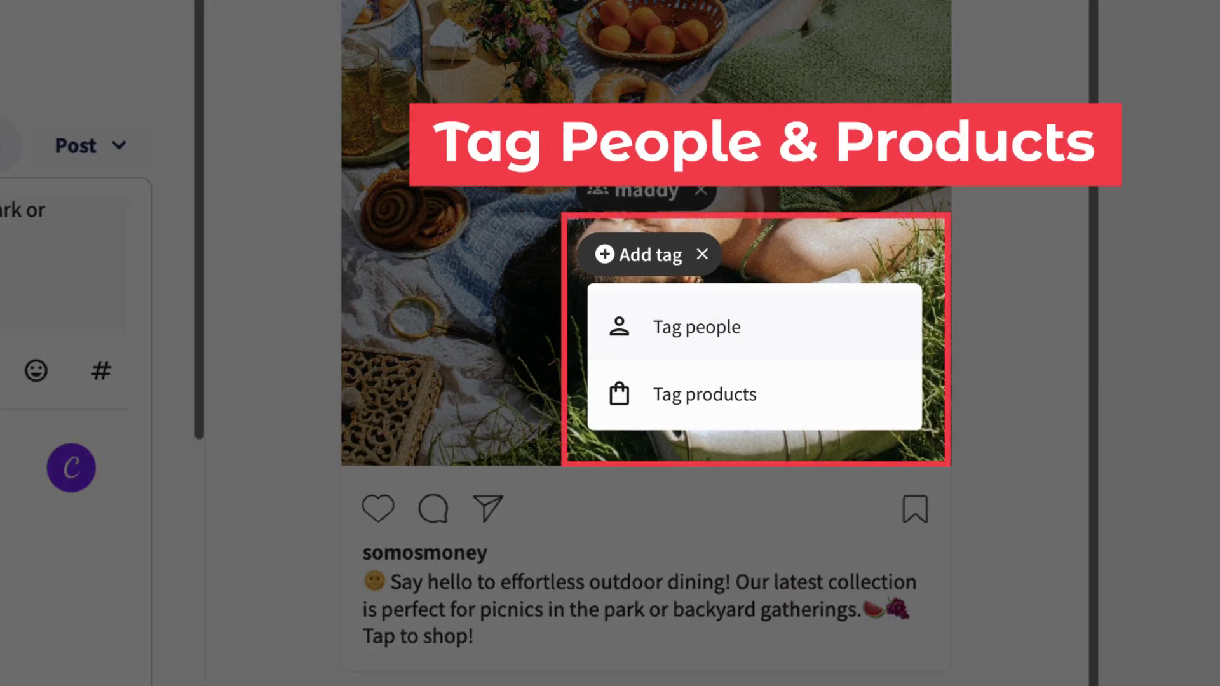